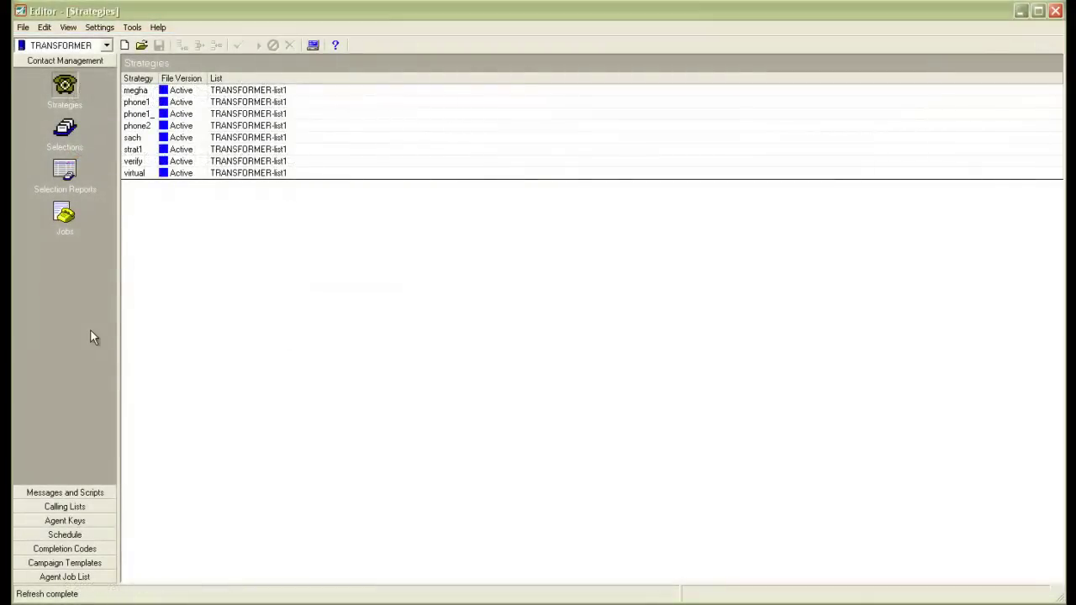
Check the outbound job's script label choices without changing them, then show the active Scripts list
click(66, 216)
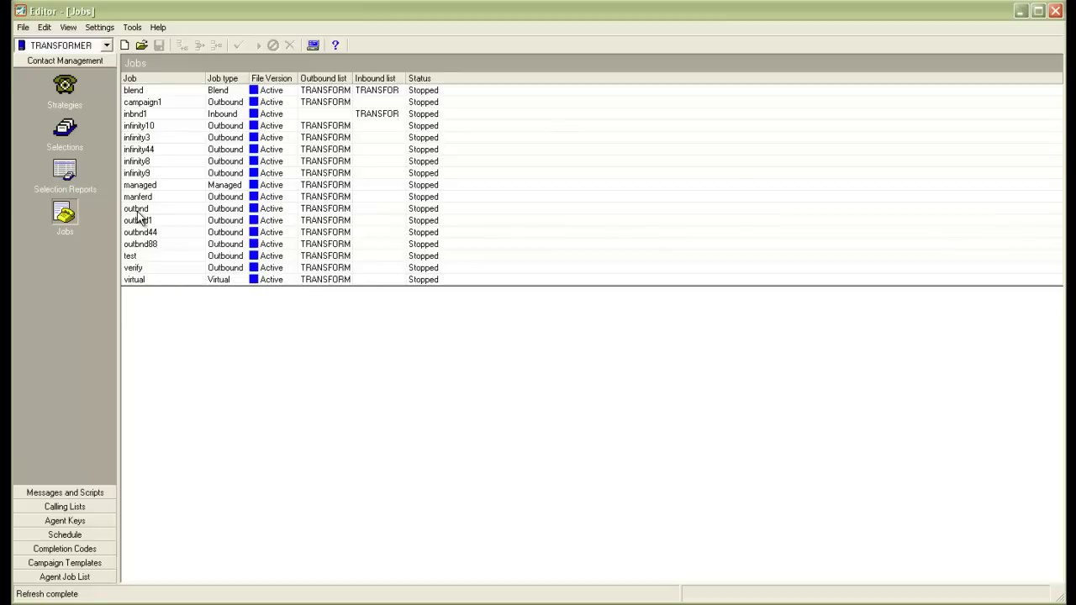
double_click(138, 216)
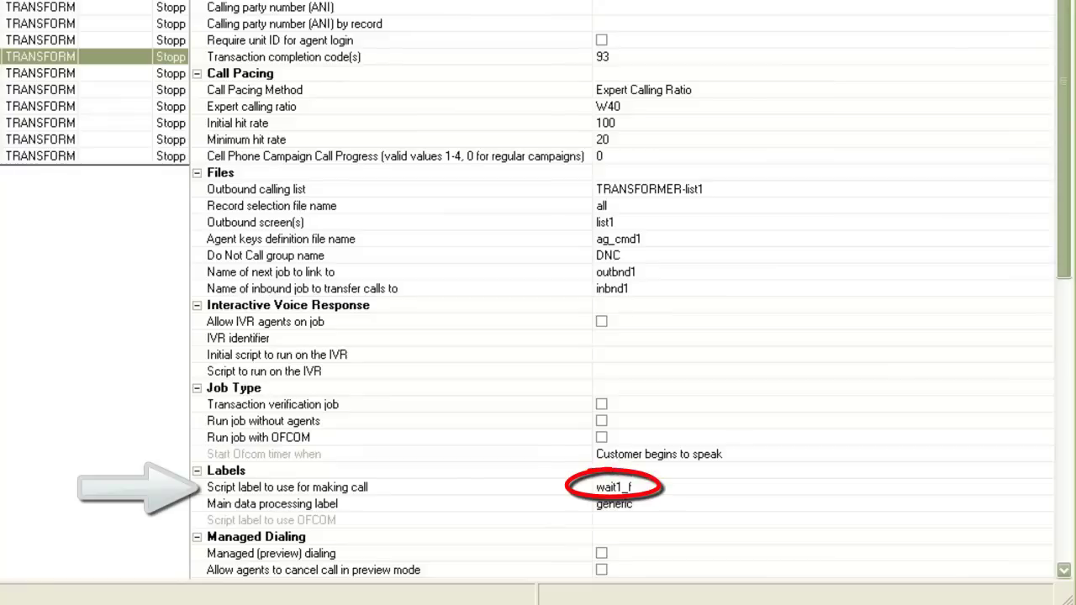
click(1043, 491)
click(1045, 489)
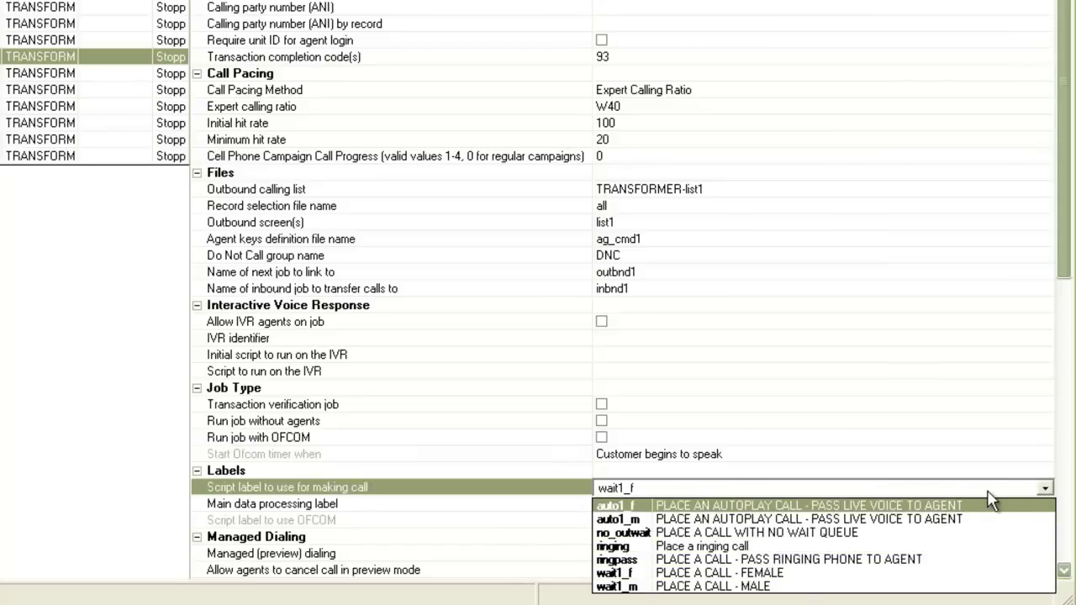
key(Escape)
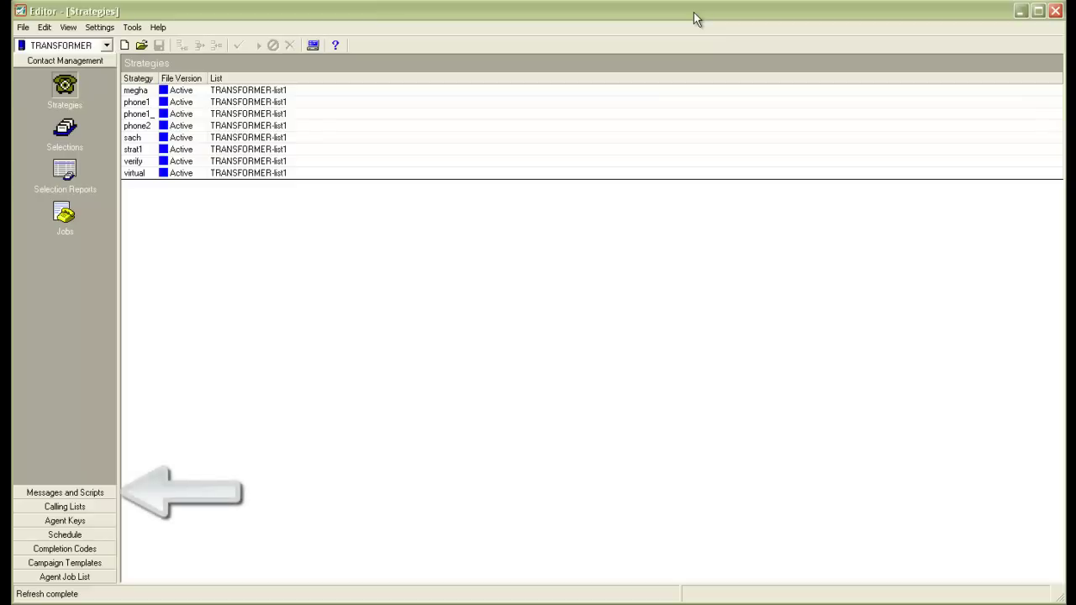
click(64, 493)
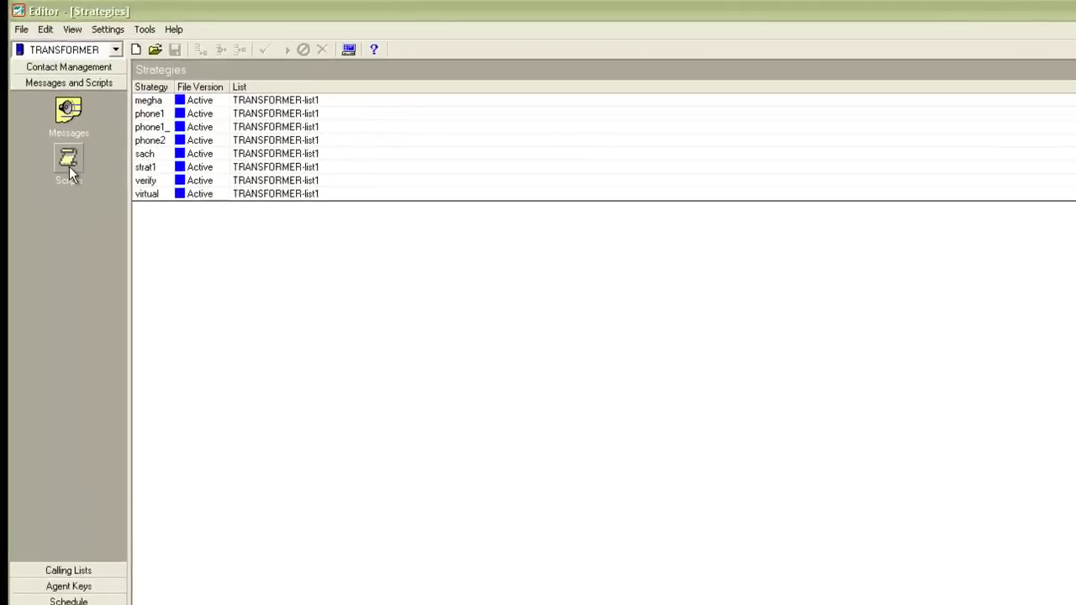
click(69, 162)
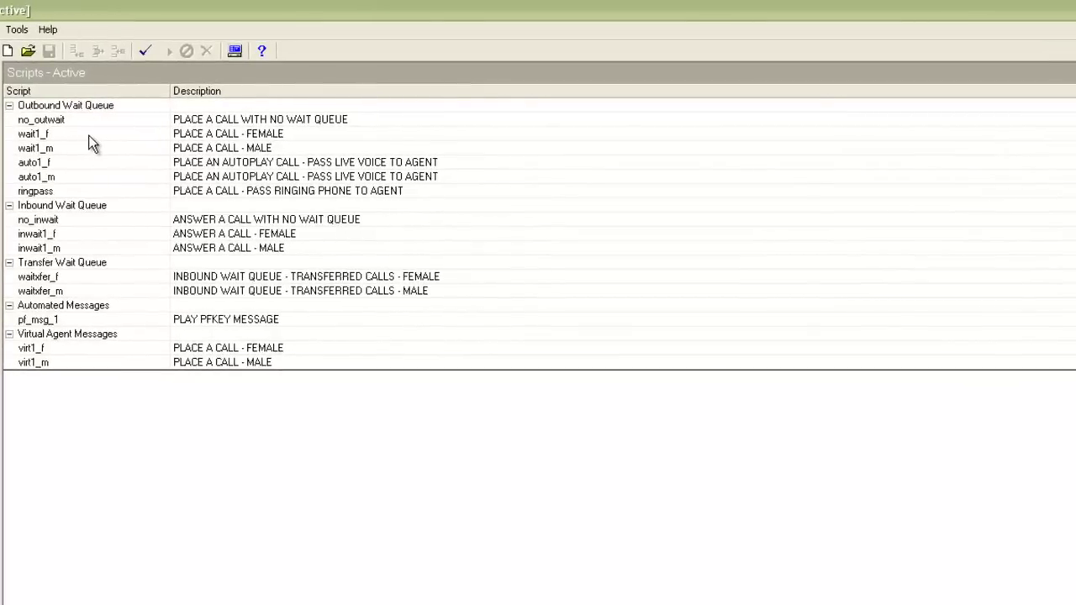
Show wait1_f's actions: pauses, response waits and Message1 through Message4
click(93, 144)
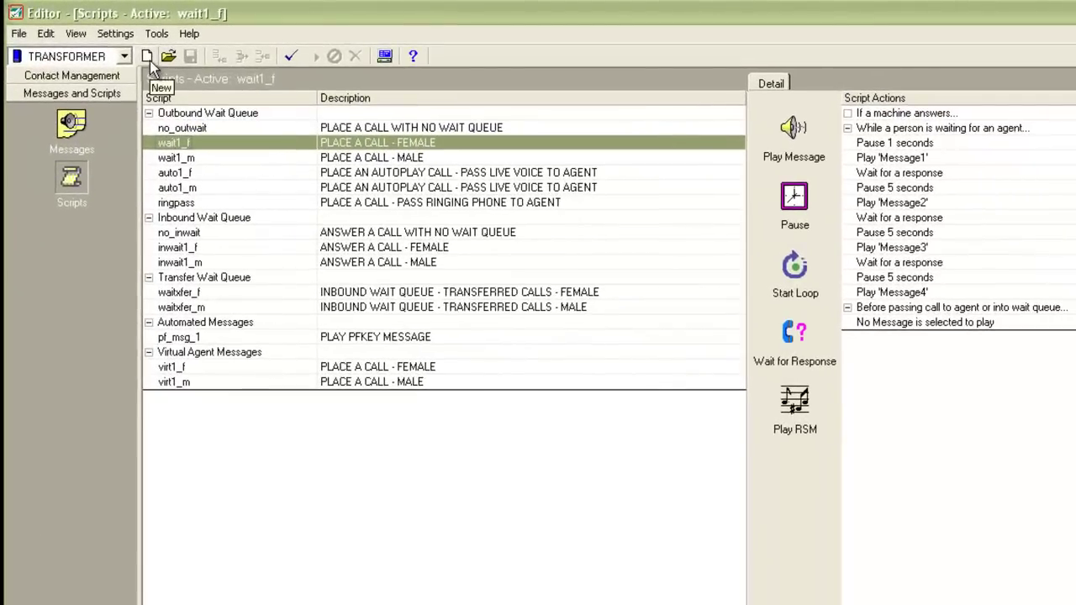
Start a new Script Wizard script set to run during Outbound waits
click(148, 57)
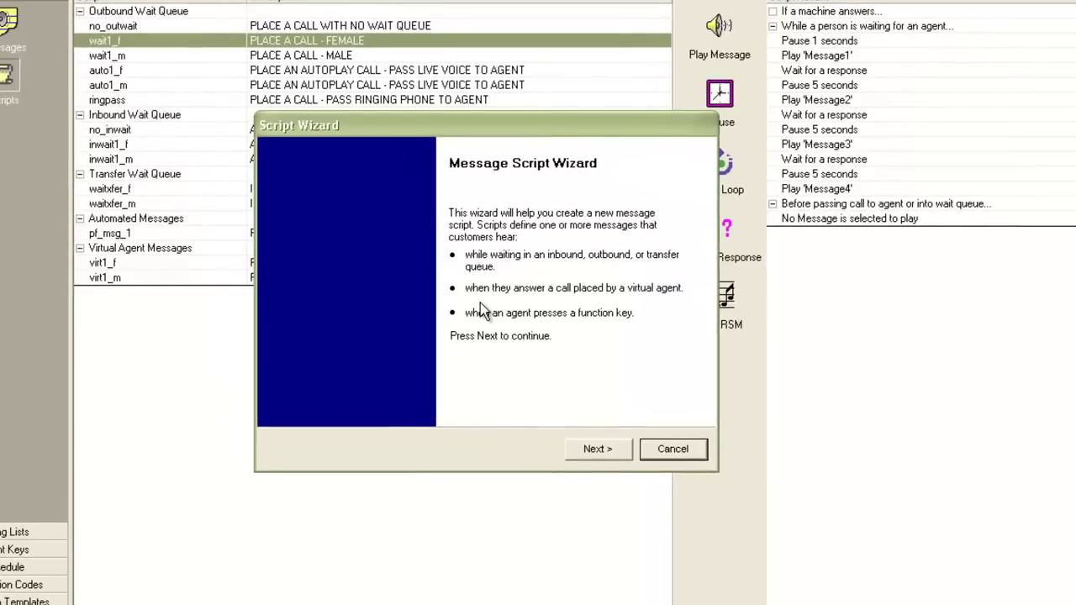
click(594, 458)
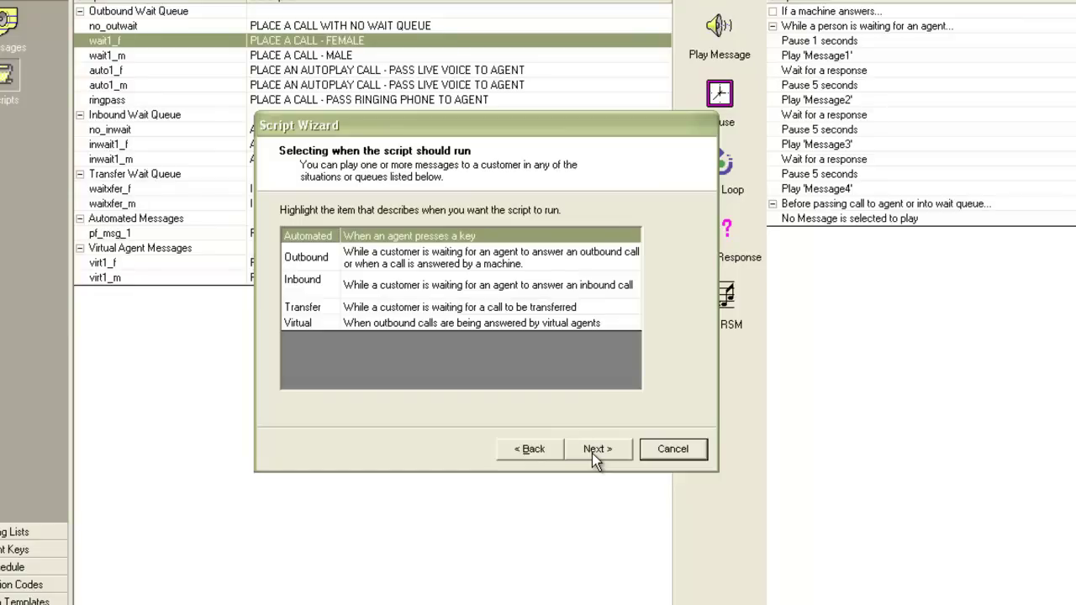
click(308, 259)
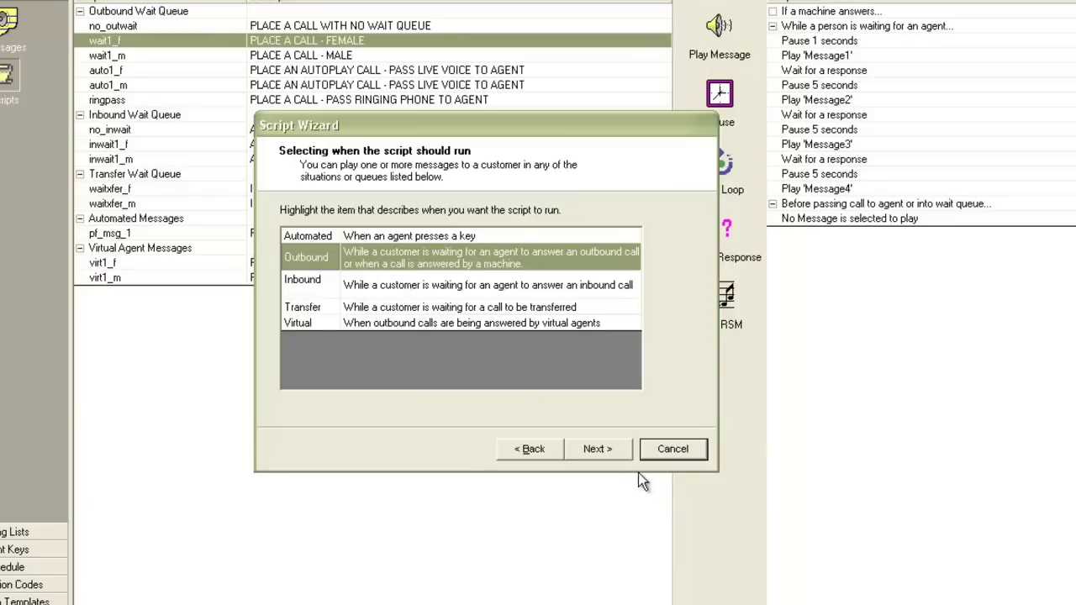
click(607, 457)
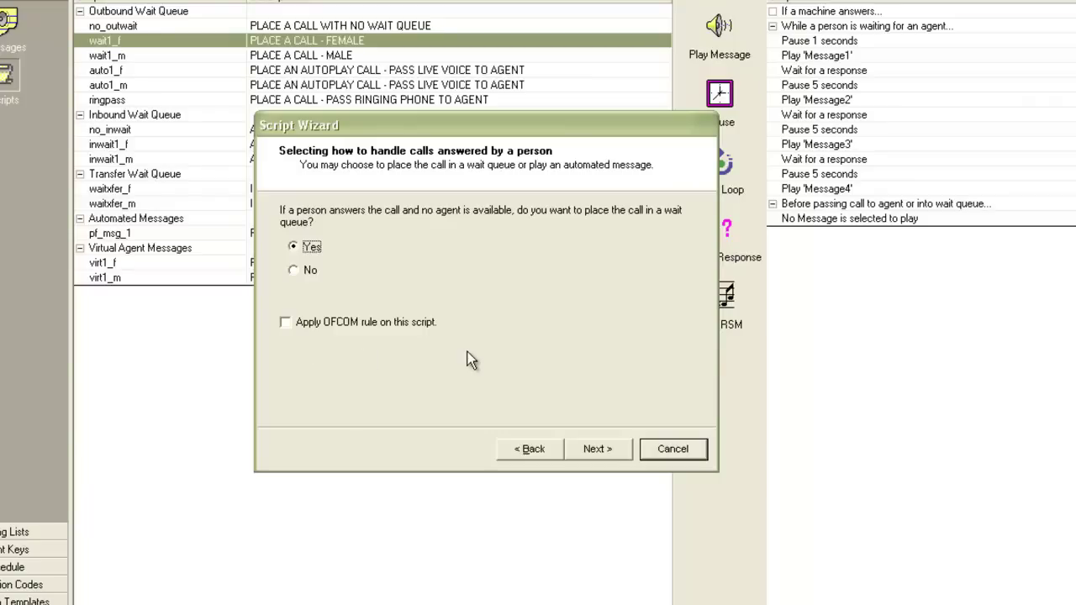
Queue live-answered calls playing fwait3, with No message for answering machines
click(597, 449)
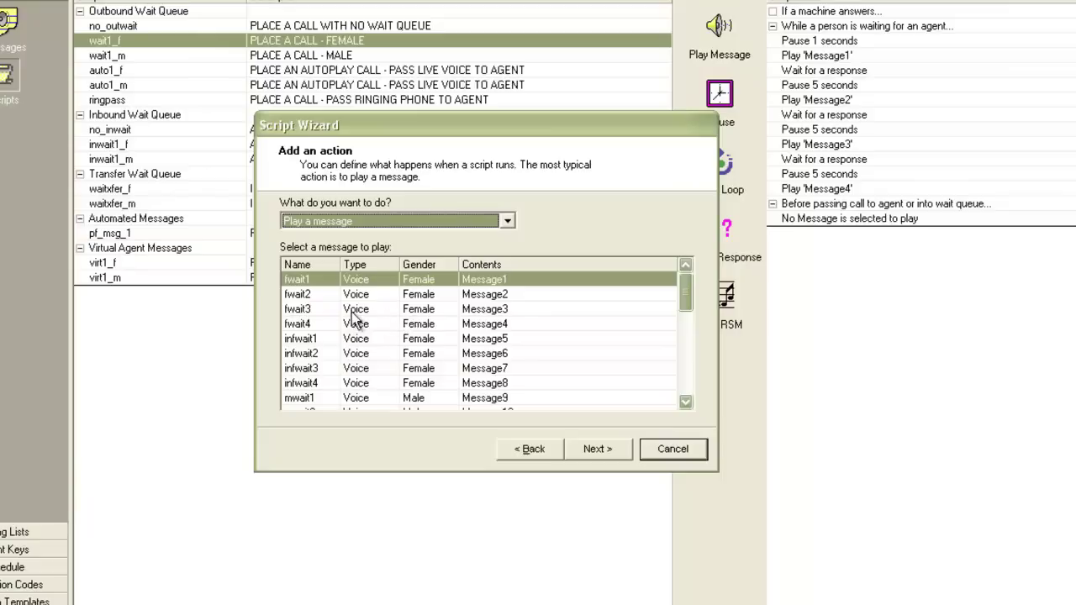
click(507, 221)
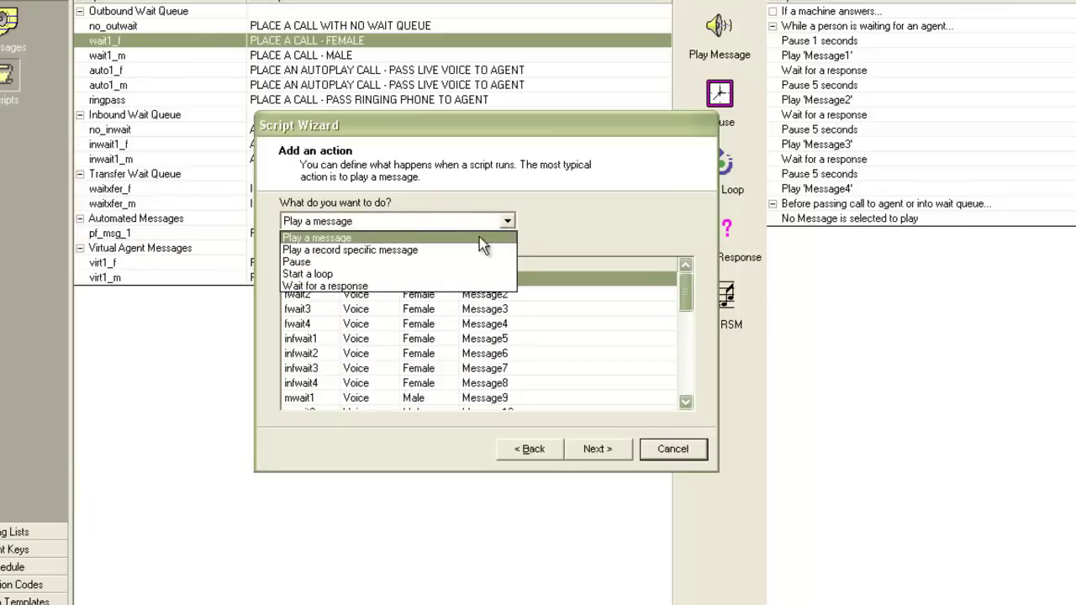
click(479, 237)
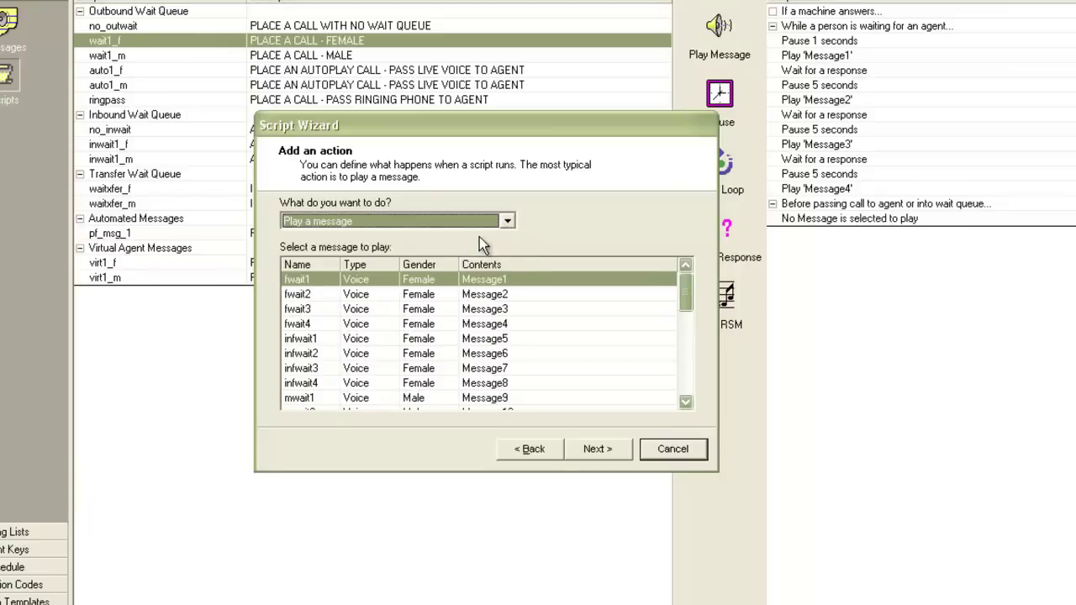
click(314, 309)
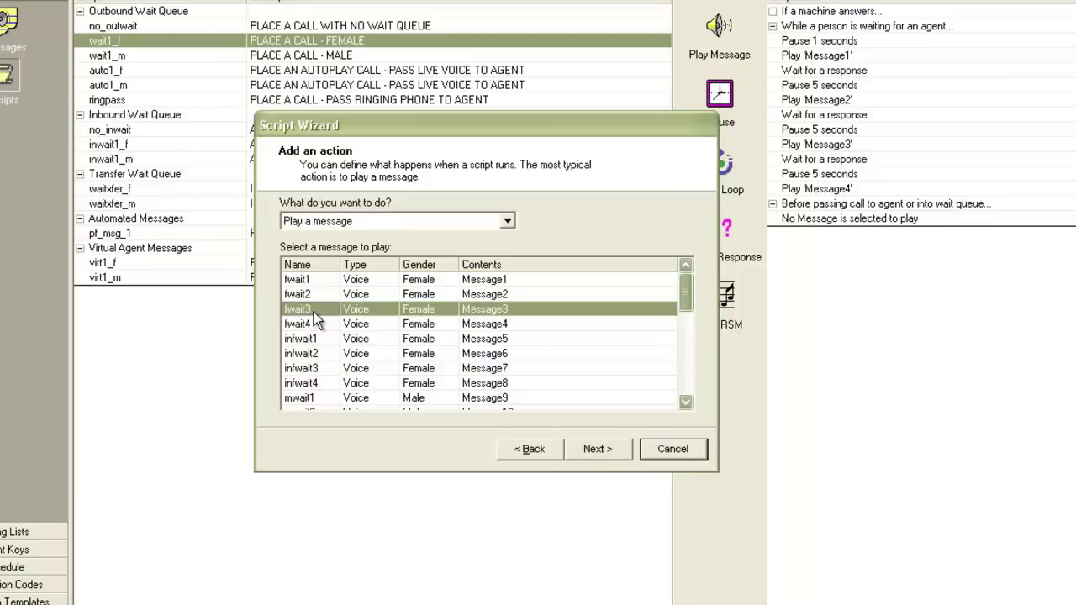
click(599, 449)
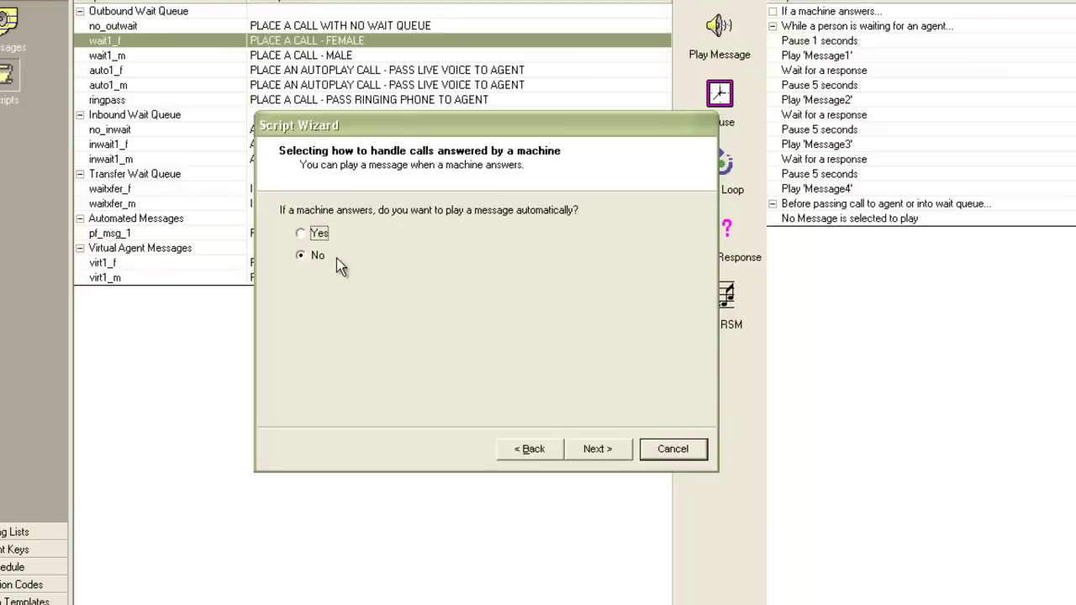
click(597, 448)
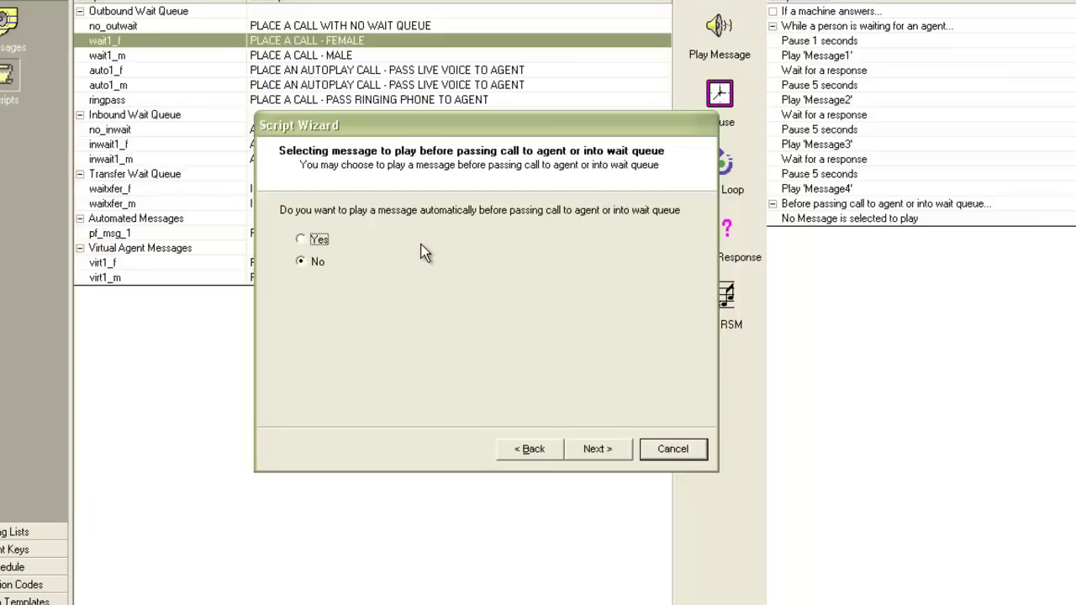
Skip the pre-agent message, name the script script1 described 'test script', and finish
click(597, 448)
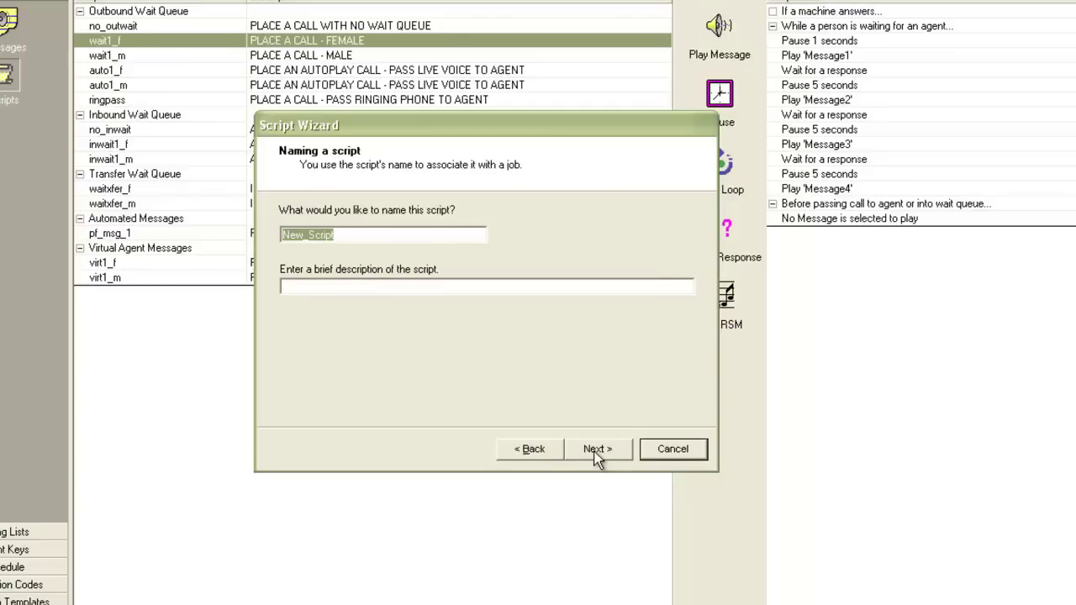
text(script1)
click(339, 286)
text(test script)
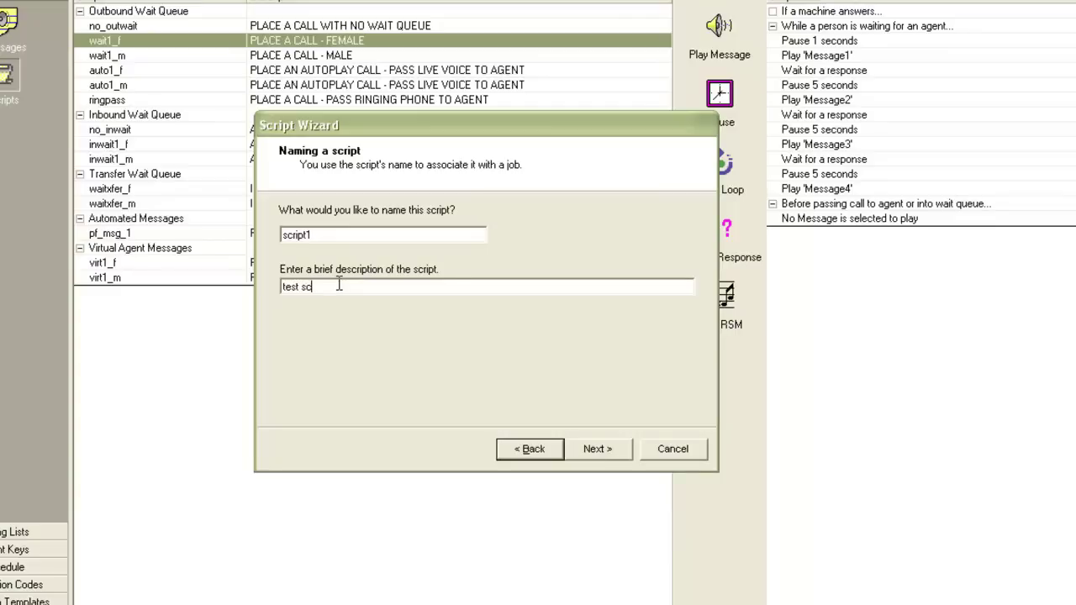
click(593, 458)
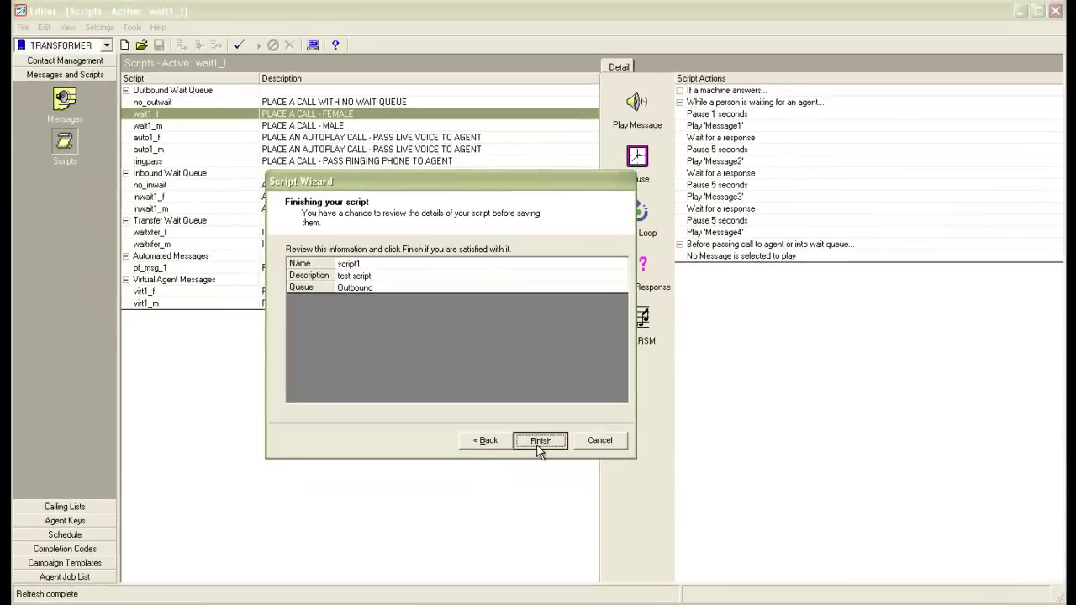
click(539, 441)
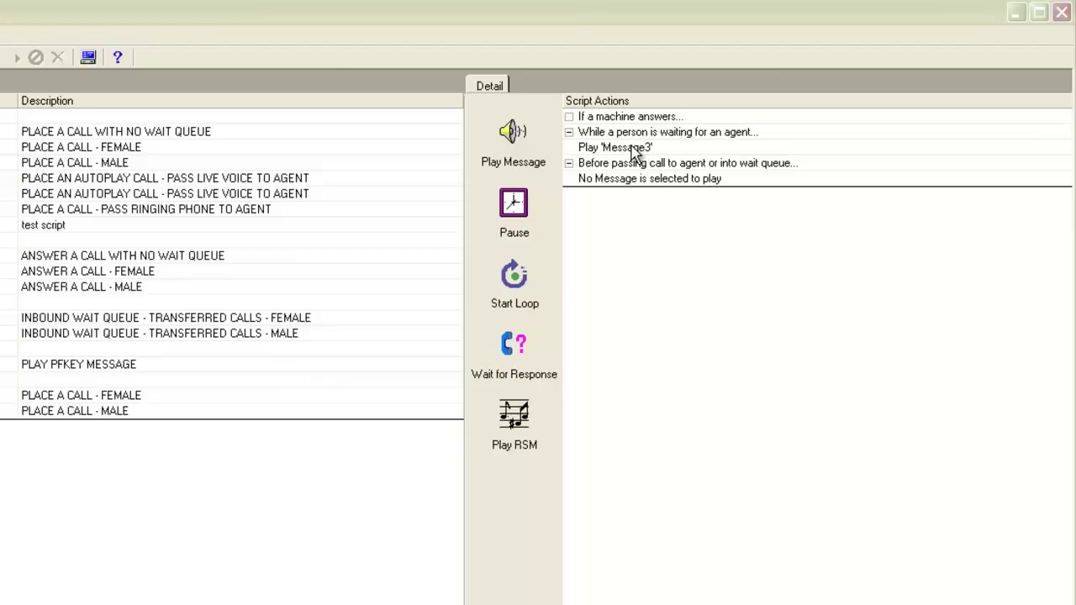
Add a 4-second Pause action to script1's 'While a person is waiting for an agent' section
click(632, 138)
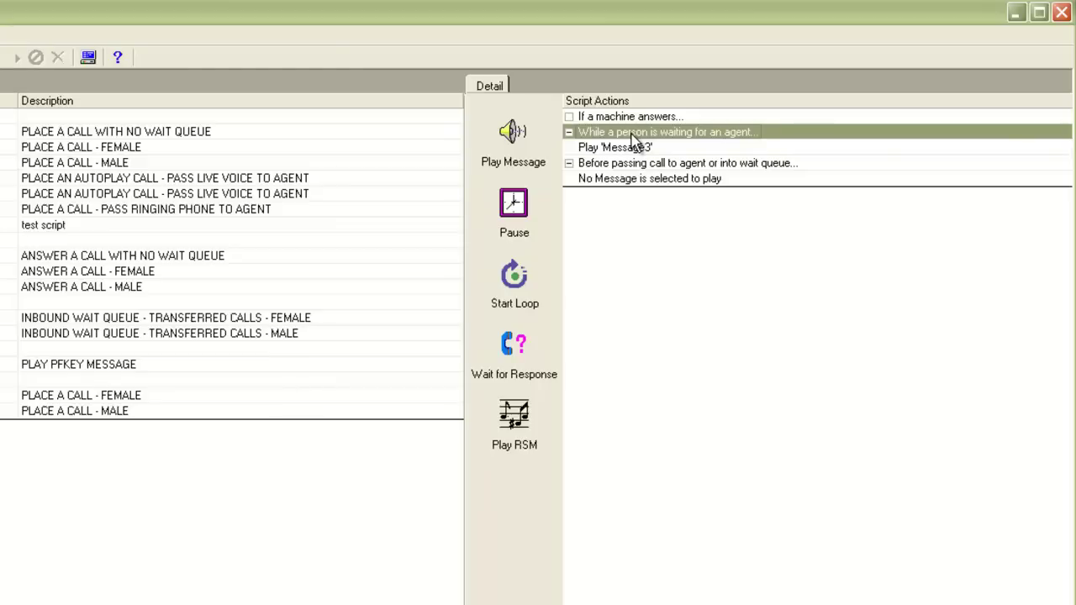
right_click(632, 138)
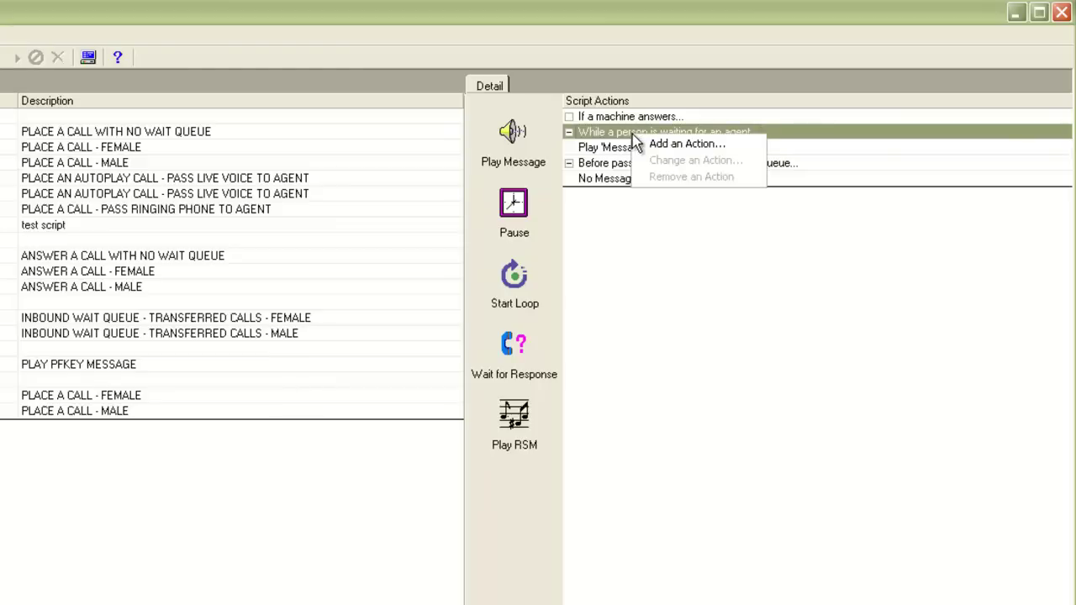
click(664, 145)
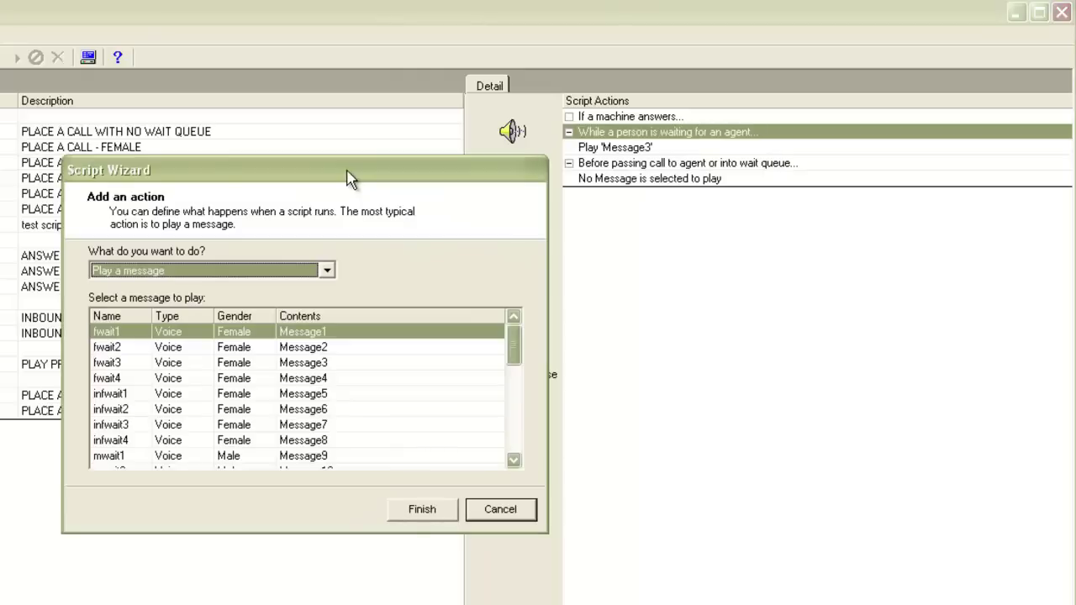
click(328, 272)
click(328, 272)
click(263, 317)
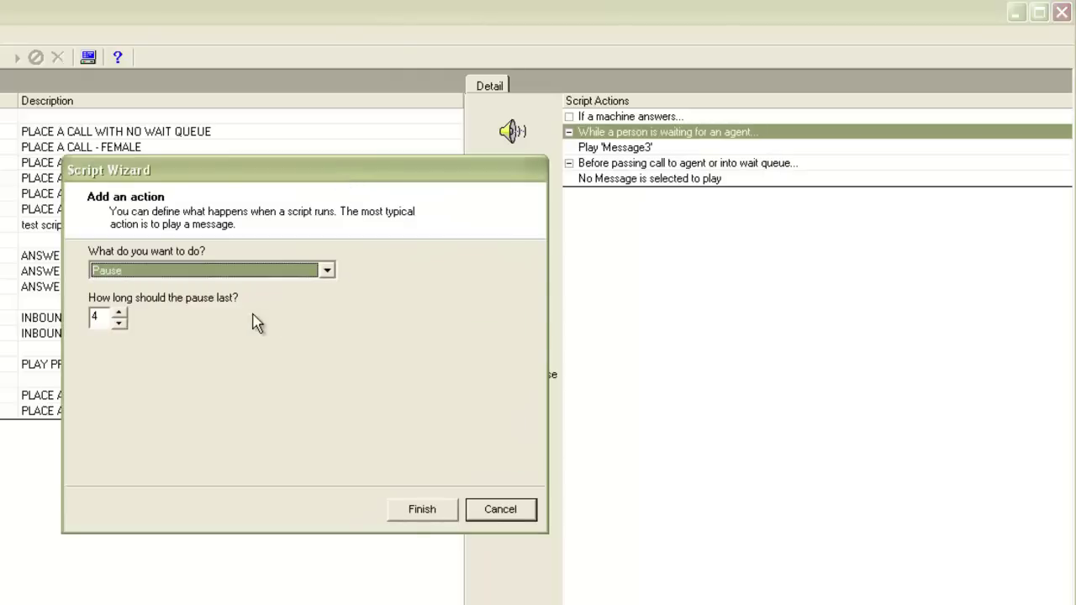
click(435, 517)
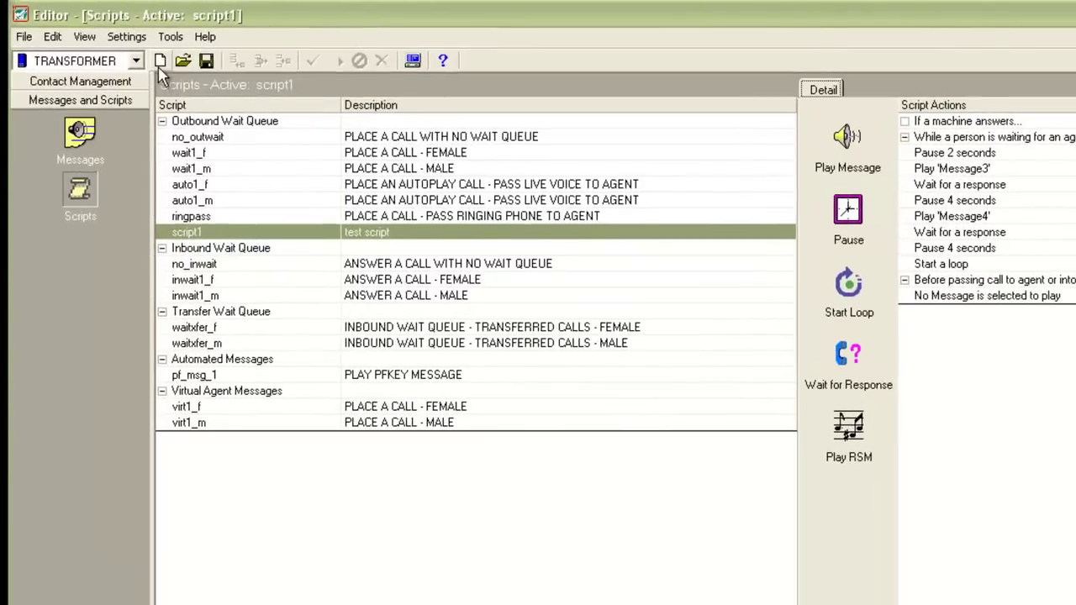
Start an Inbound script that plays Message1 while callers wait
click(160, 63)
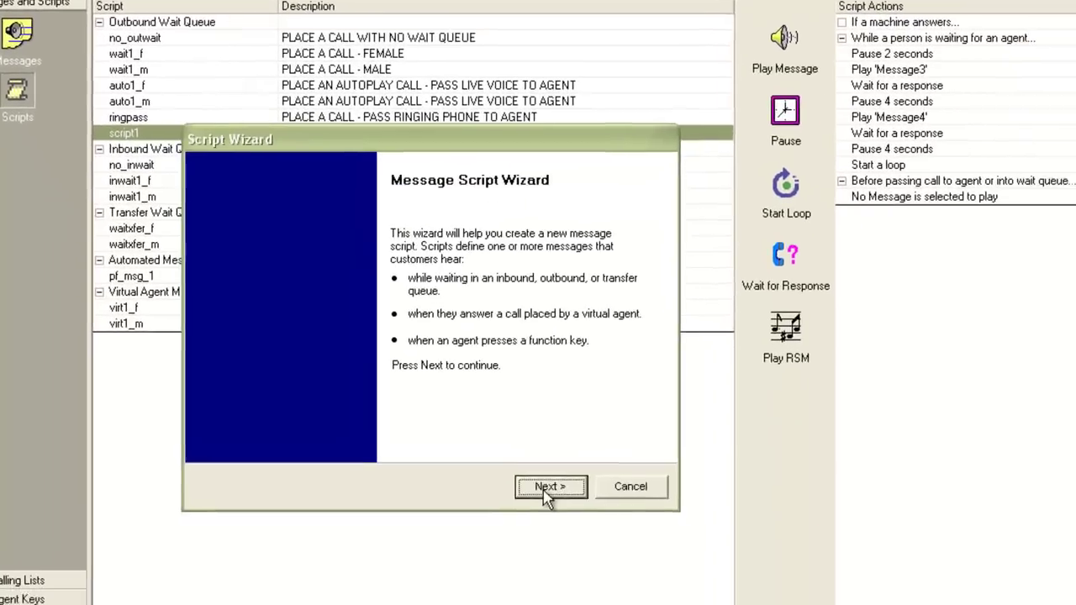
click(542, 475)
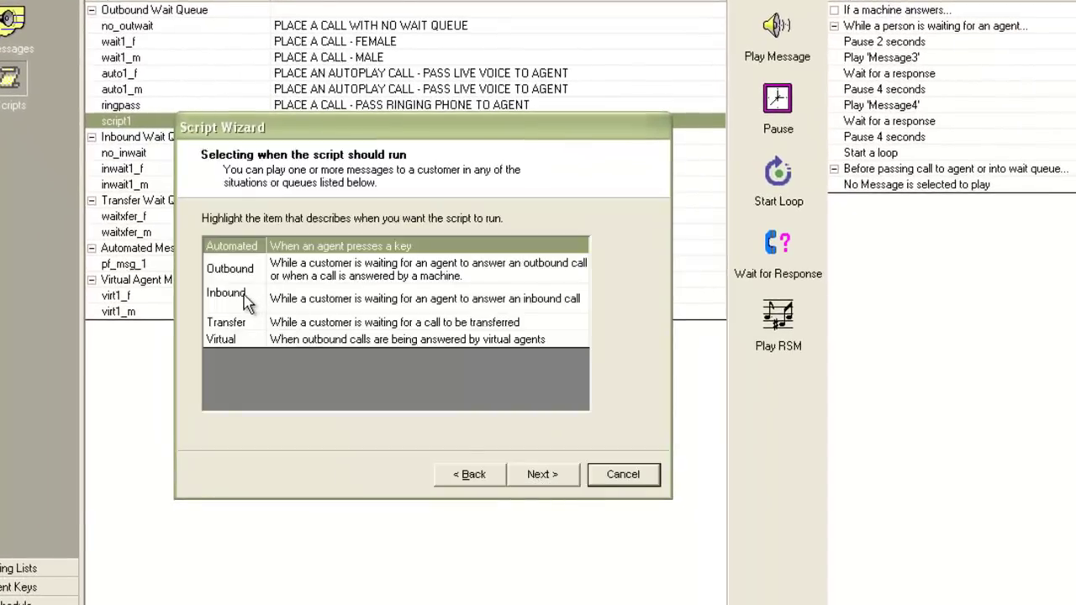
click(246, 302)
click(548, 475)
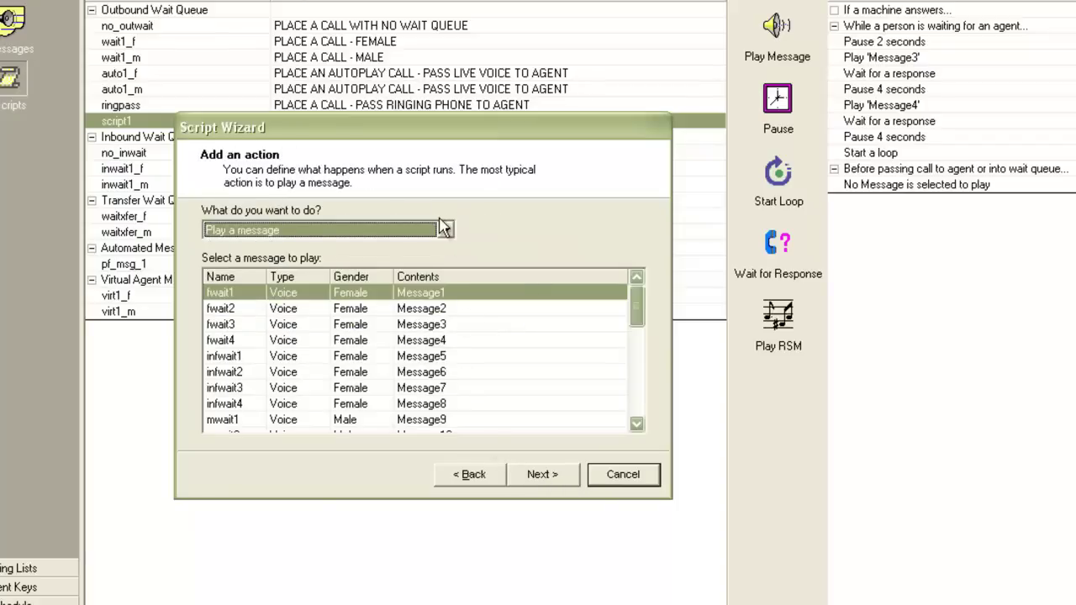
click(445, 231)
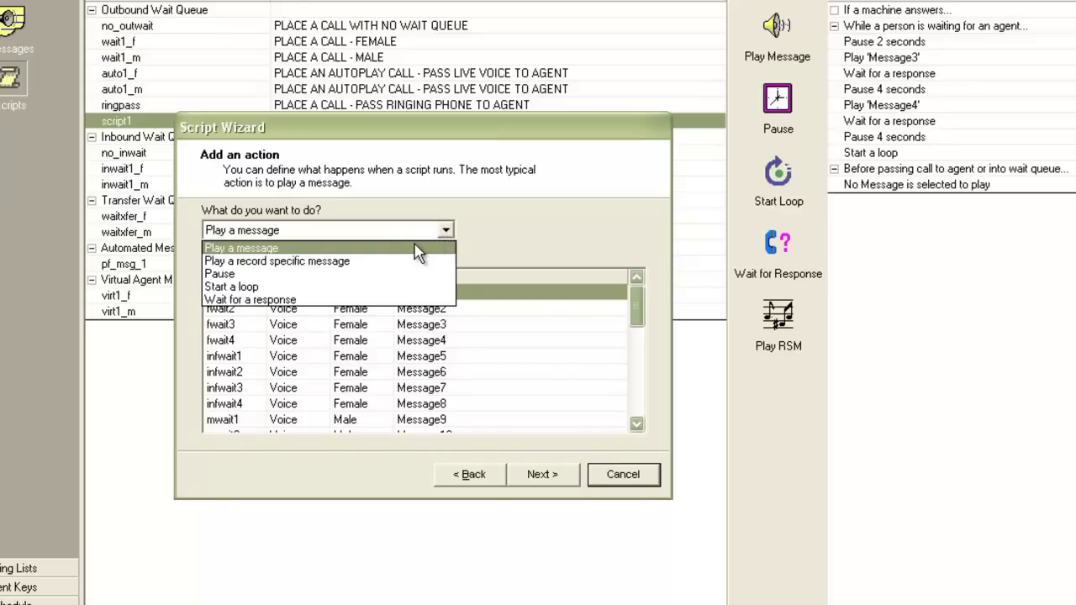
click(417, 250)
click(551, 477)
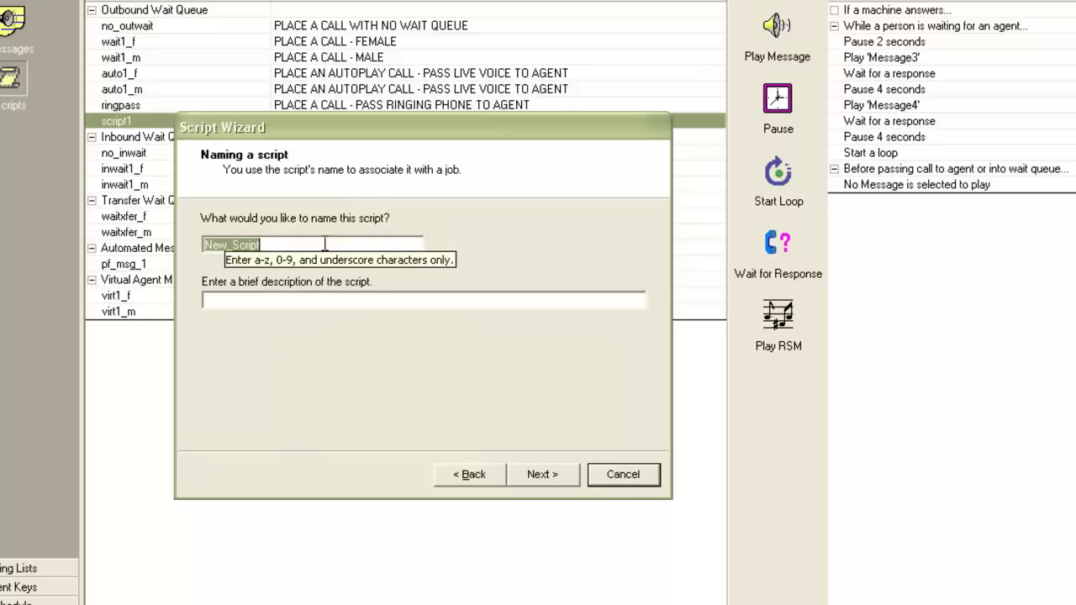
Replace the default New_Script name with inb_script1 and finish the wizard
click(324, 244)
drag(297, 244, 186, 252)
text(inb_sc)
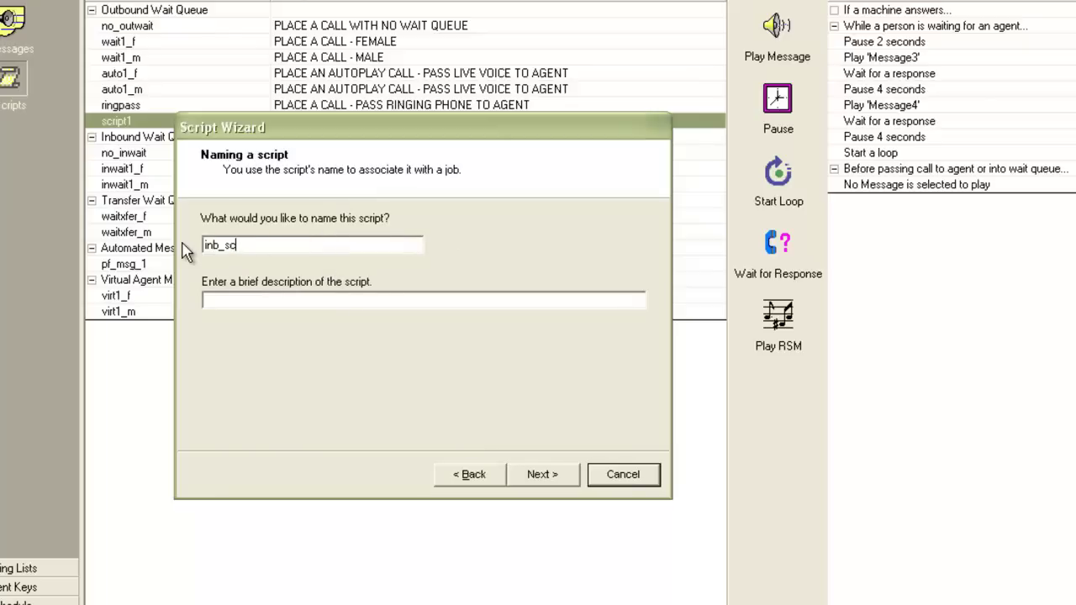
text(ript1)
click(543, 474)
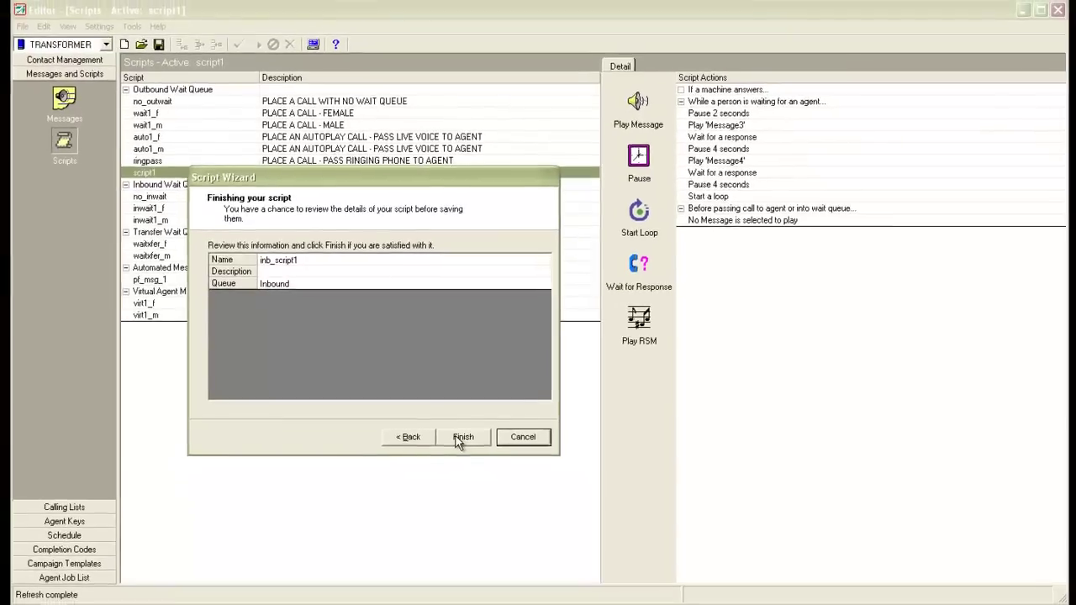
click(462, 438)
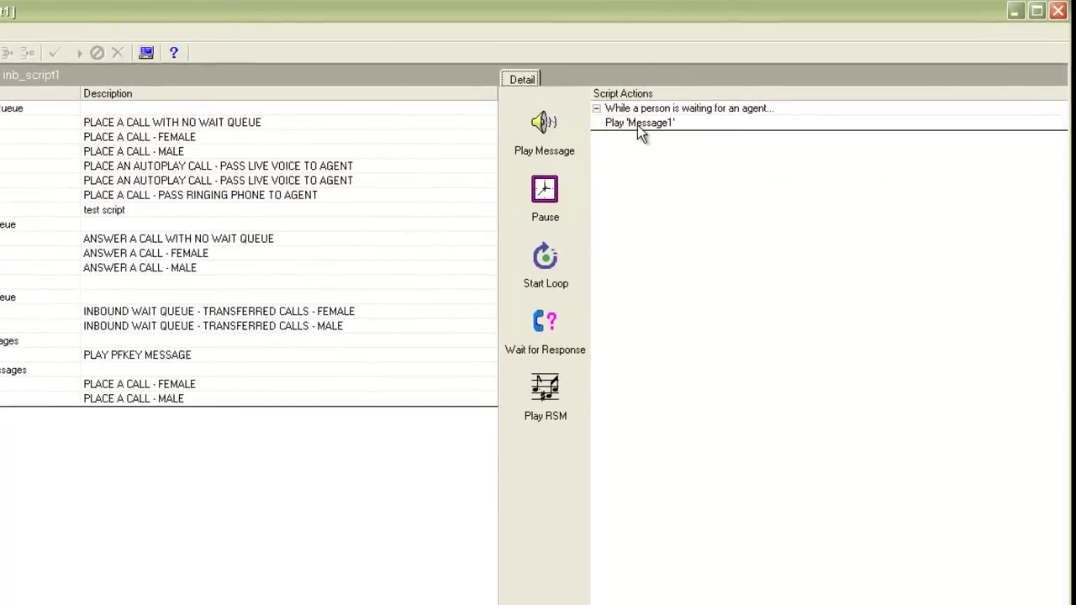
right_click(639, 110)
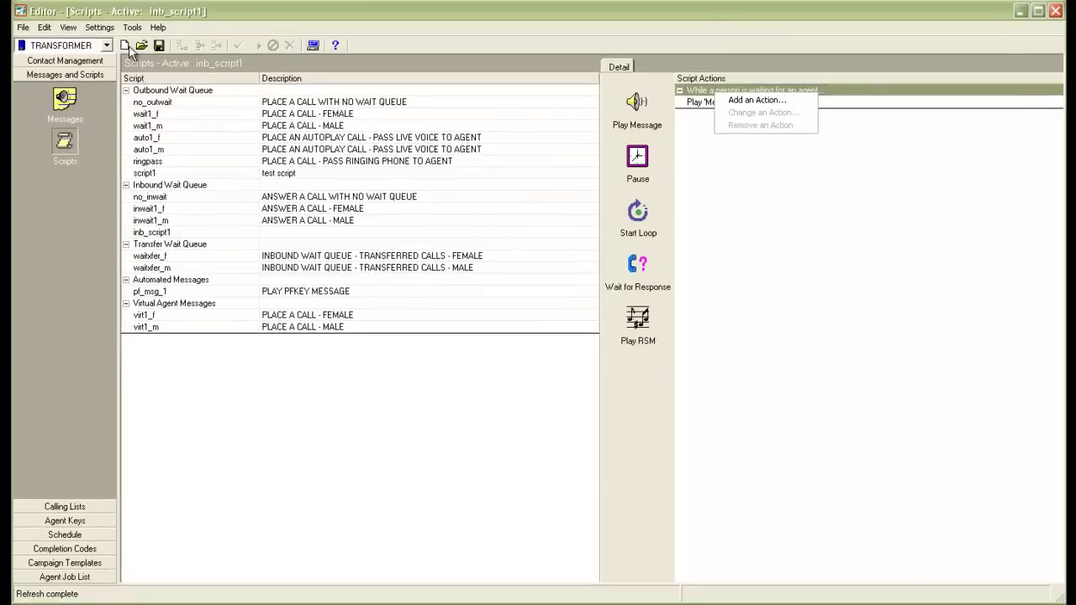
click(753, 101)
click(185, 290)
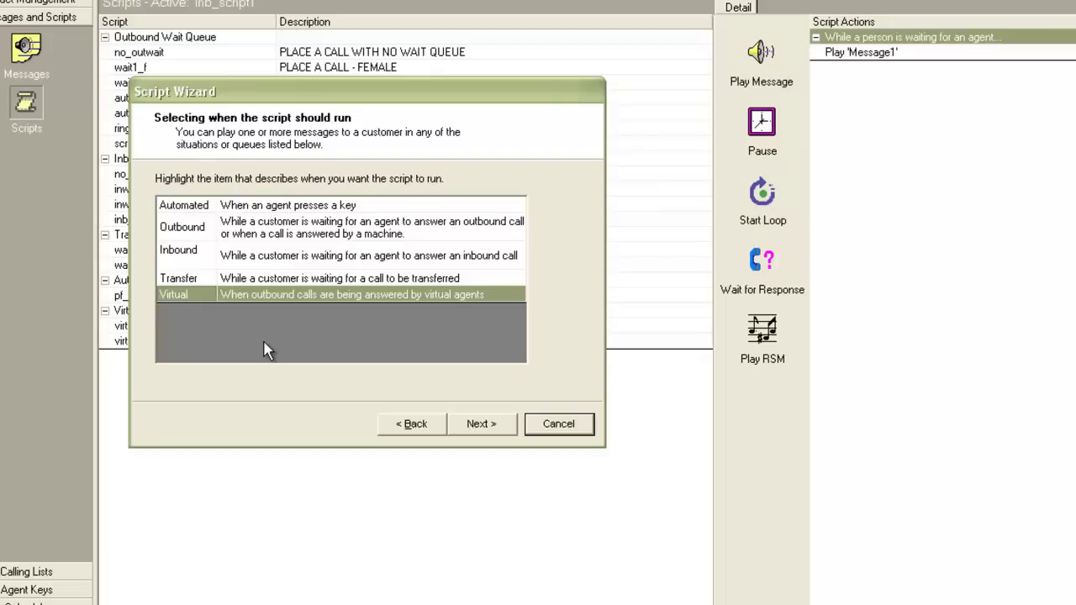
click(473, 420)
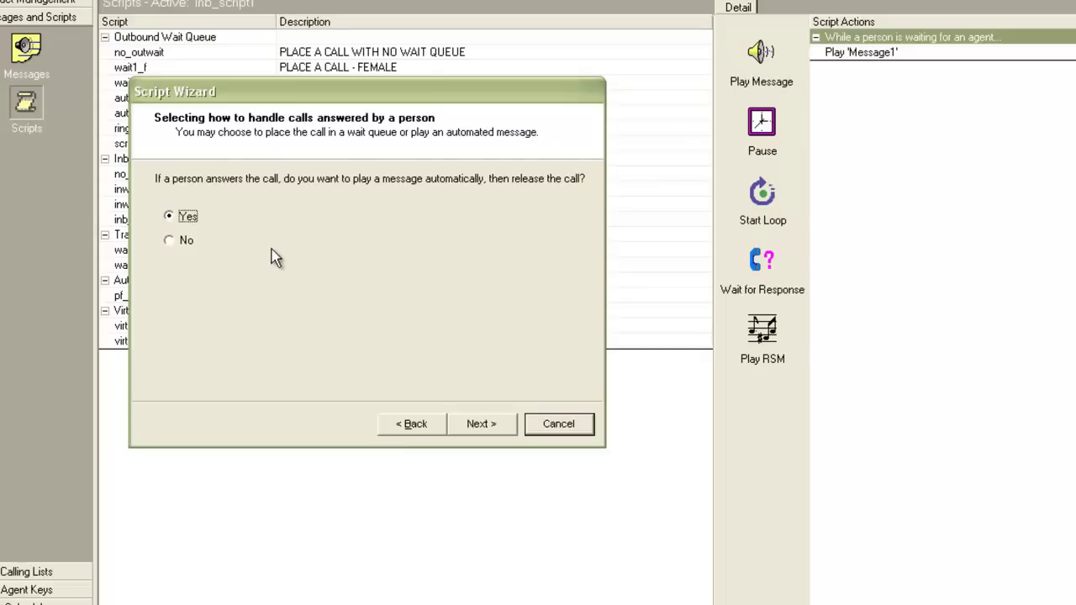
click(477, 429)
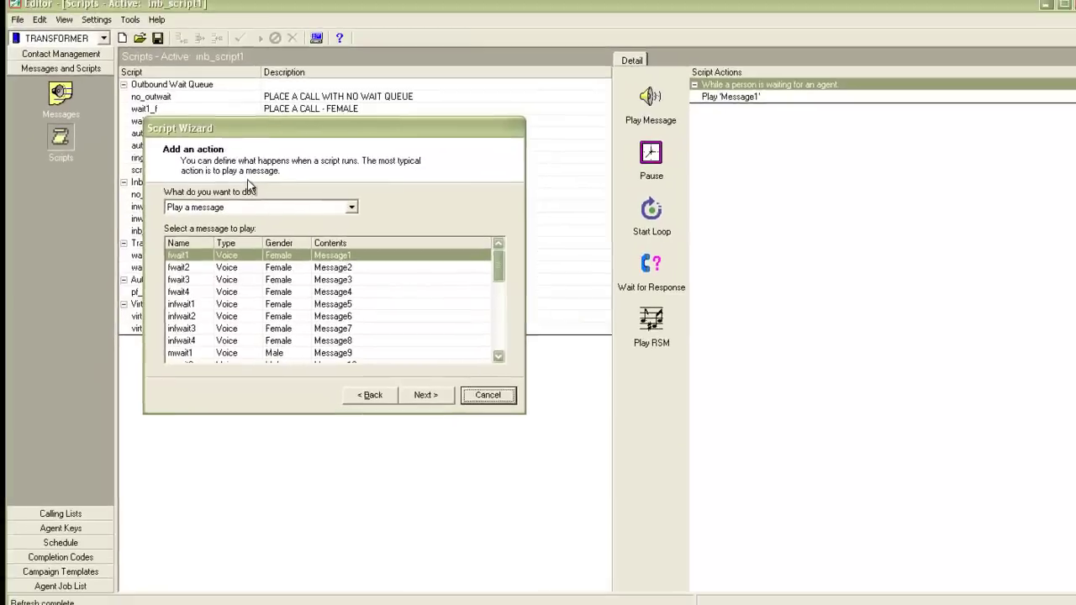
click(555, 424)
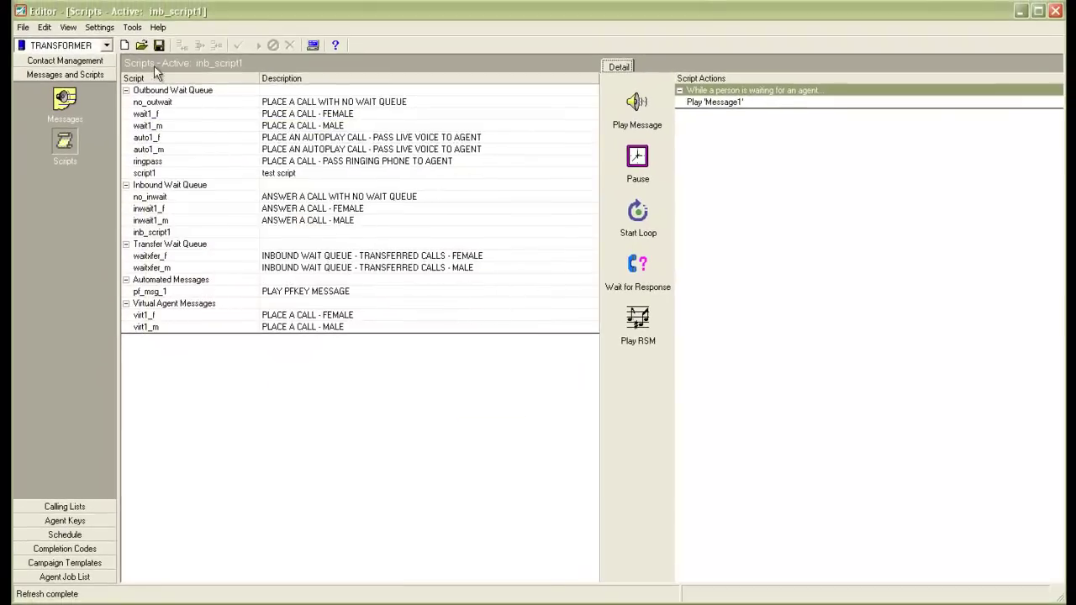
Reopen the Script Wizard, keep Automated, then close it without adding a script
double_click(206, 232)
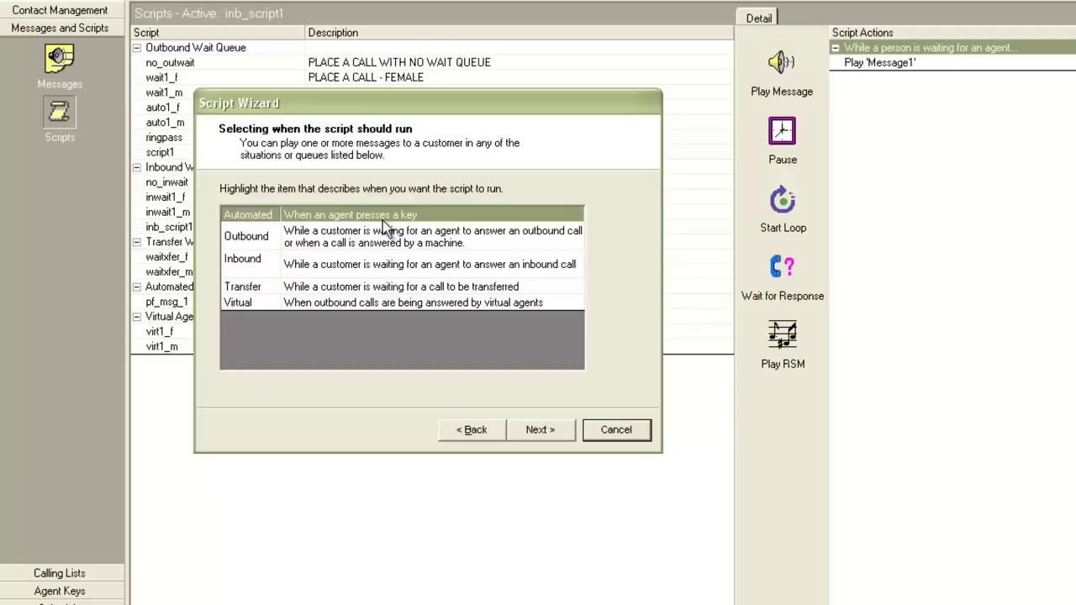
click(545, 436)
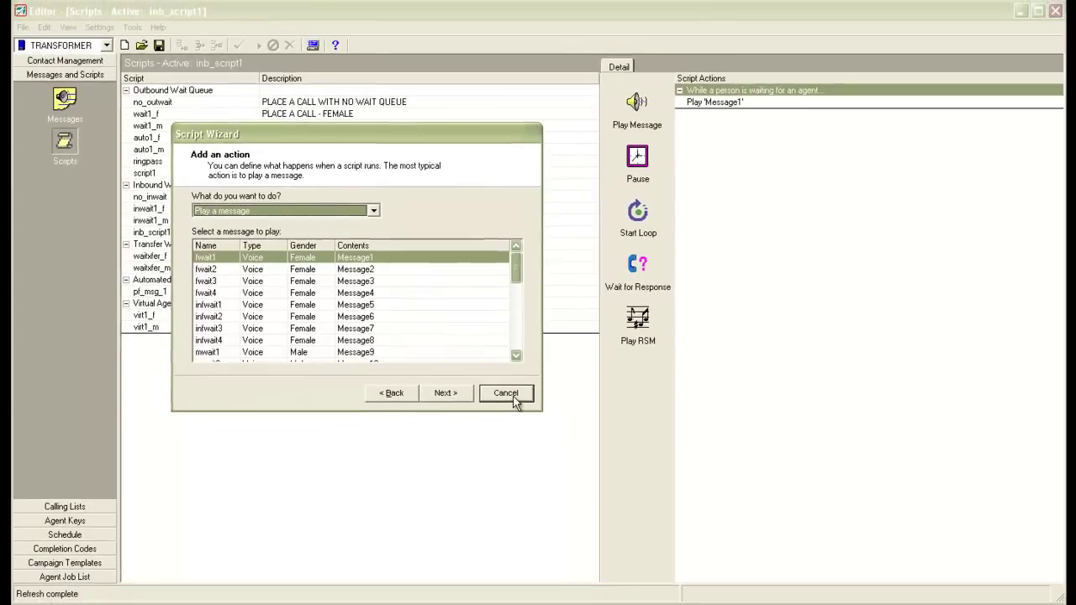
click(616, 430)
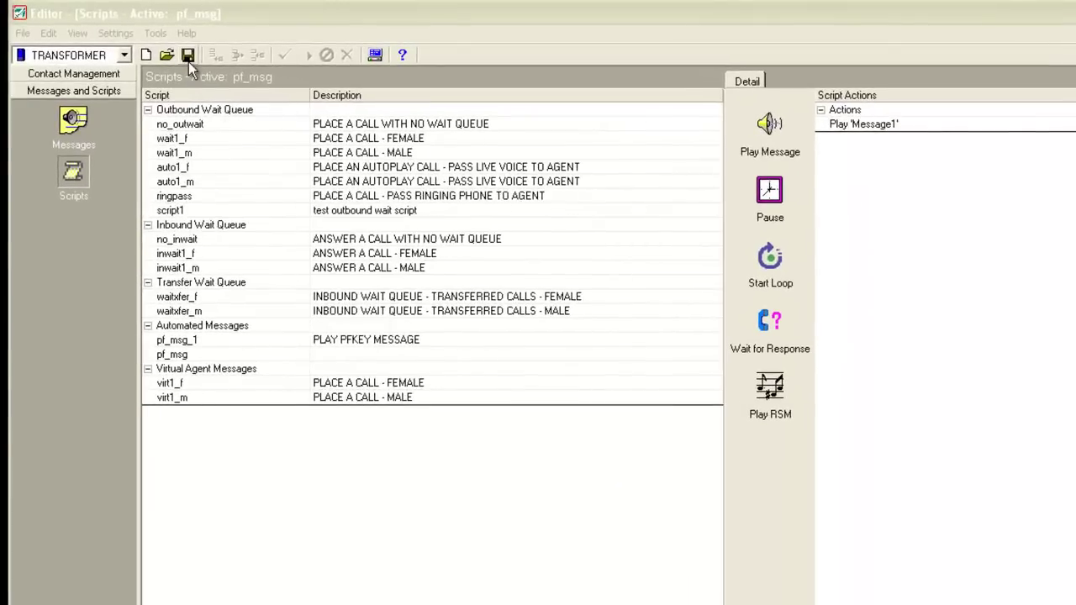
Save the edited scripts as a separate copy under the Pending version
click(188, 56)
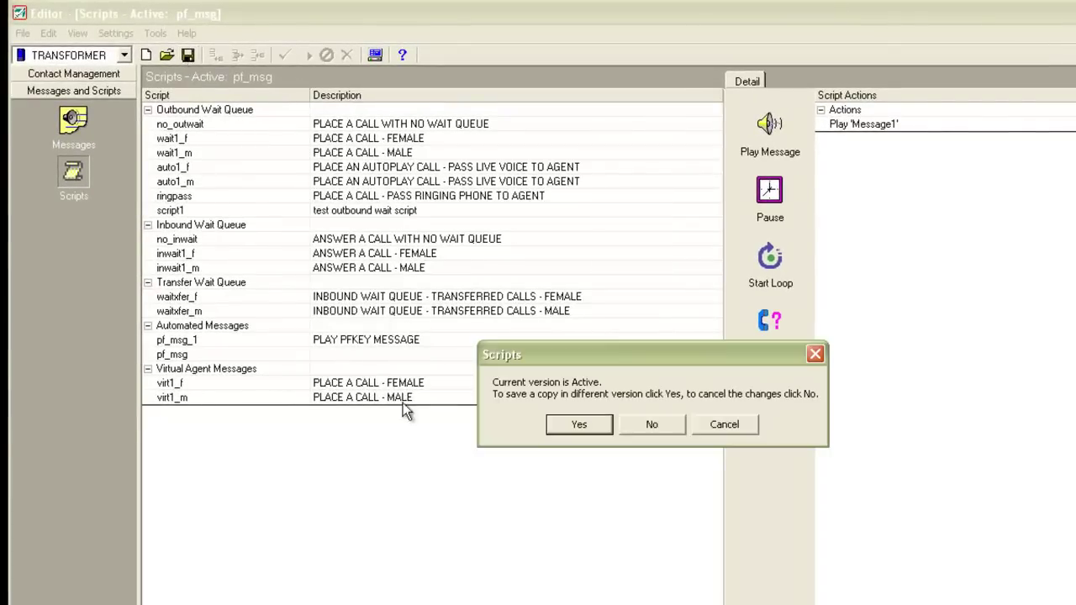
click(577, 425)
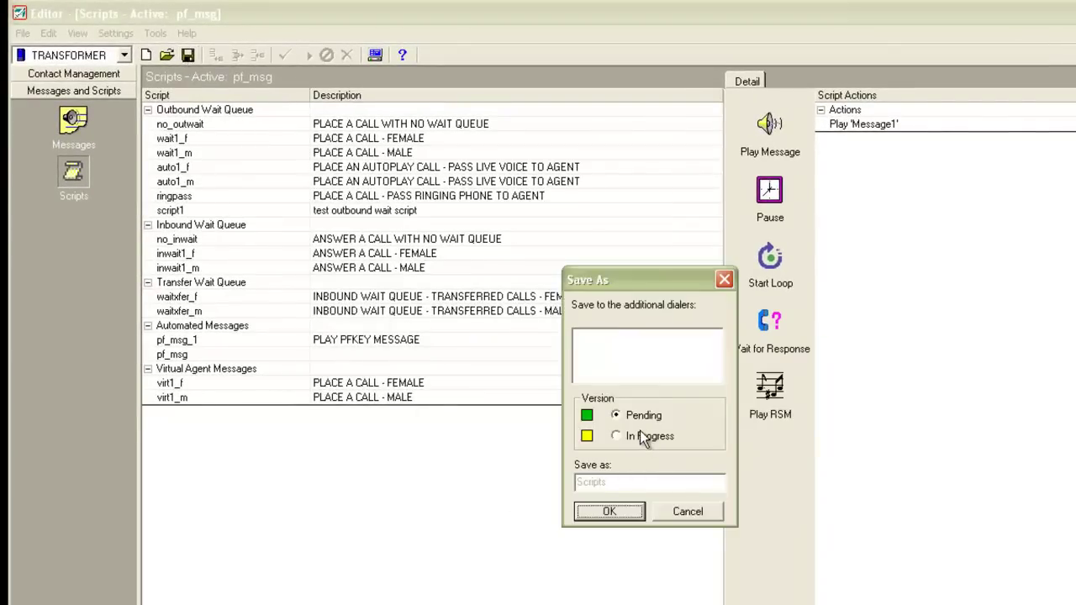
click(608, 512)
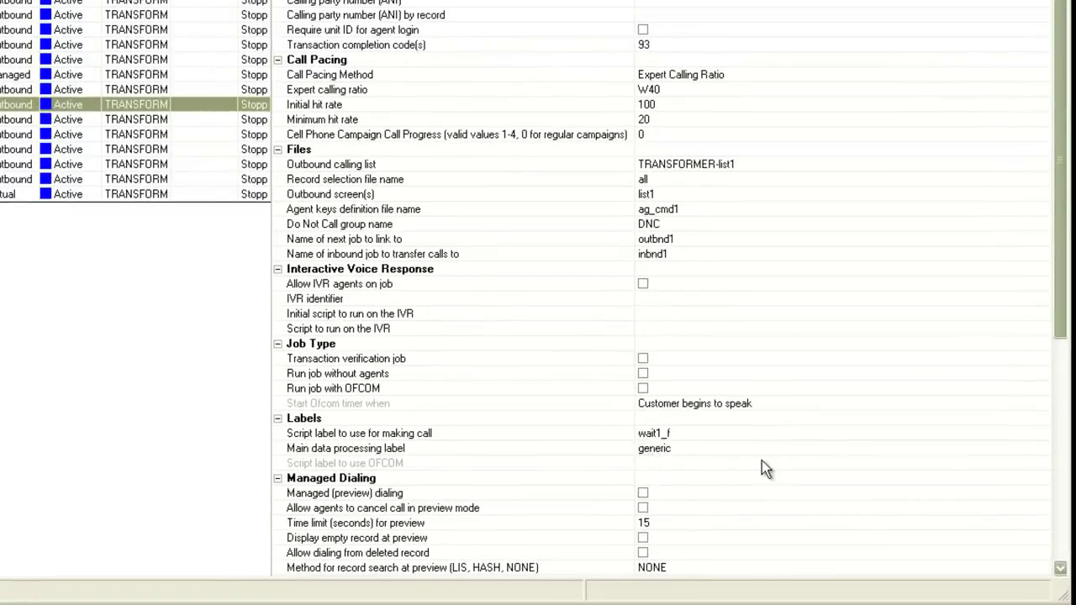
Change the outbnd job's call script label from wait1_f to script1, then scroll to Wait Queues
click(1044, 435)
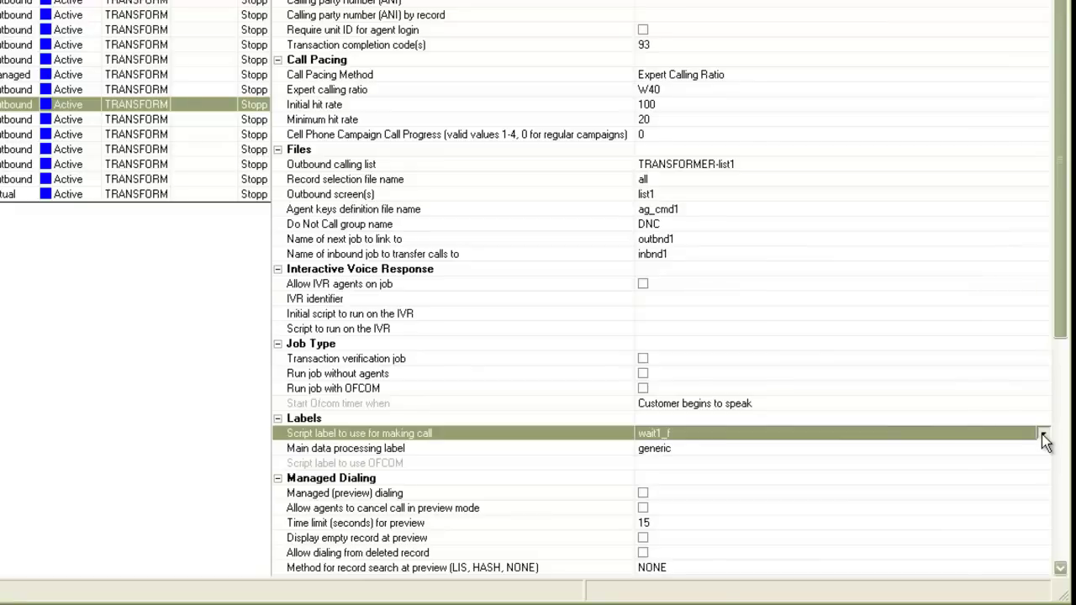
click(1044, 436)
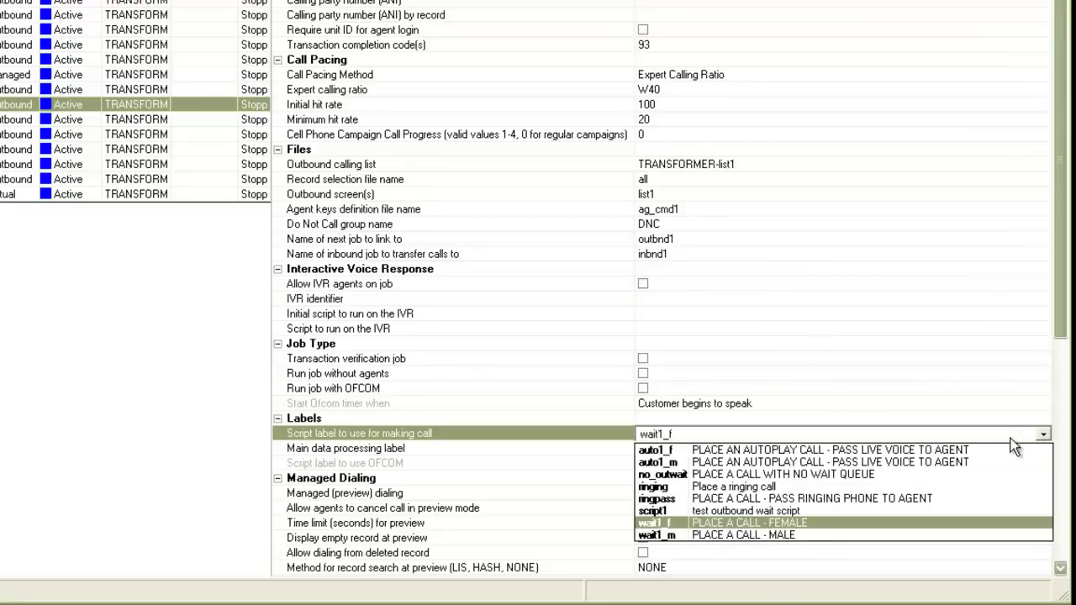
click(972, 511)
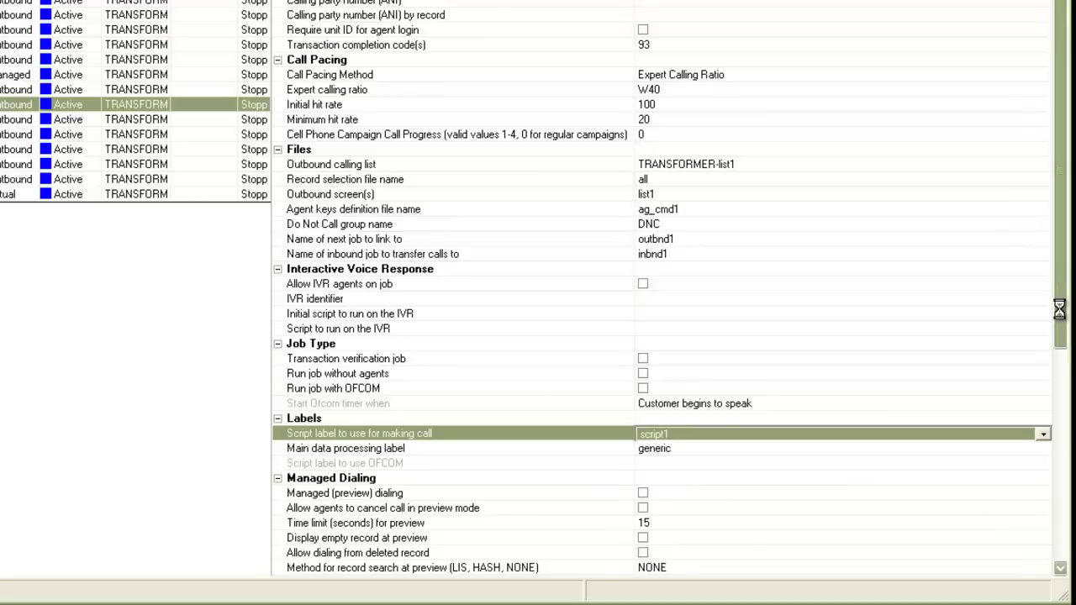
scroll(1046, 403, down, 1)
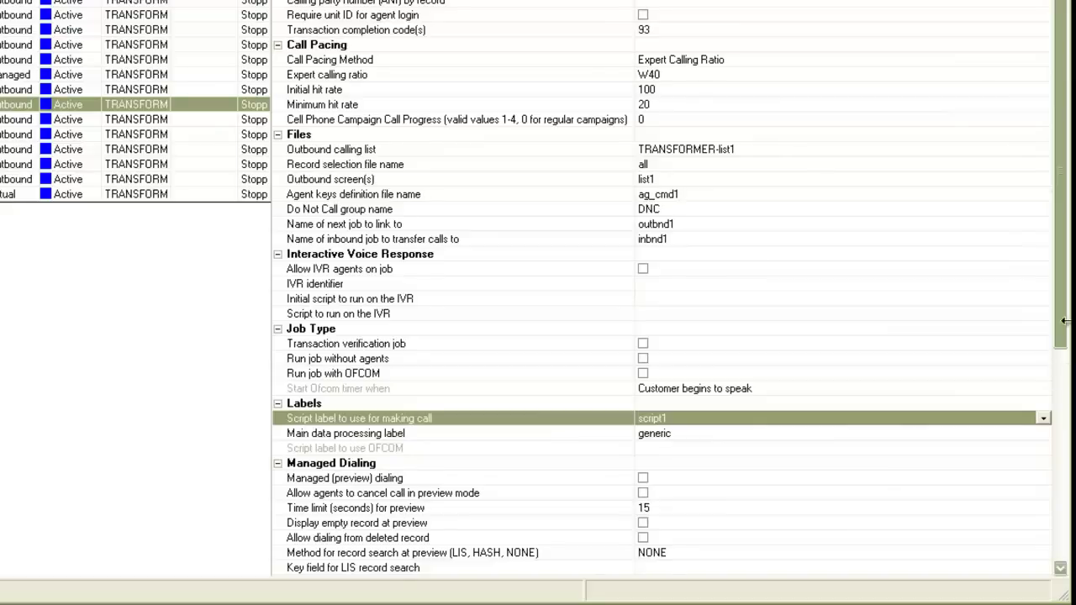
drag(1063, 278, 1059, 492)
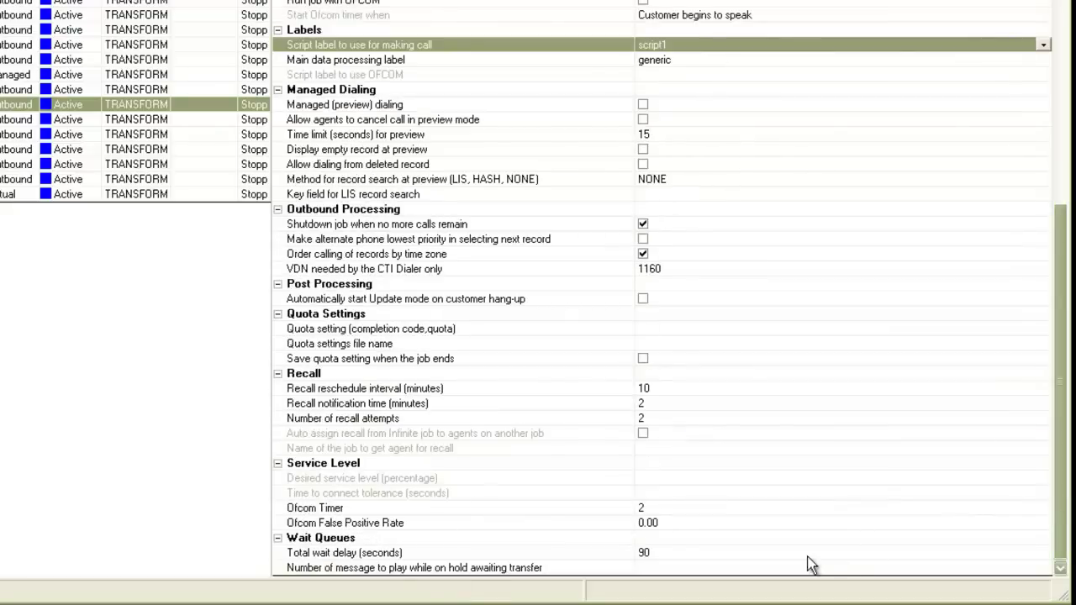